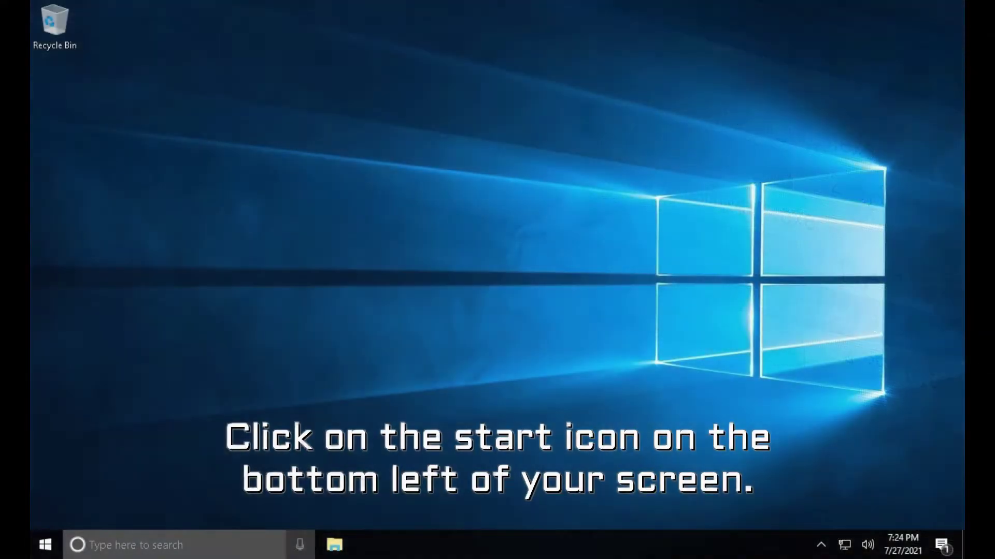
- Open Device Manager with devmgmt.msc, update the Generic Bluetooth Adapter driver, then bring up Restart
click(115, 547)
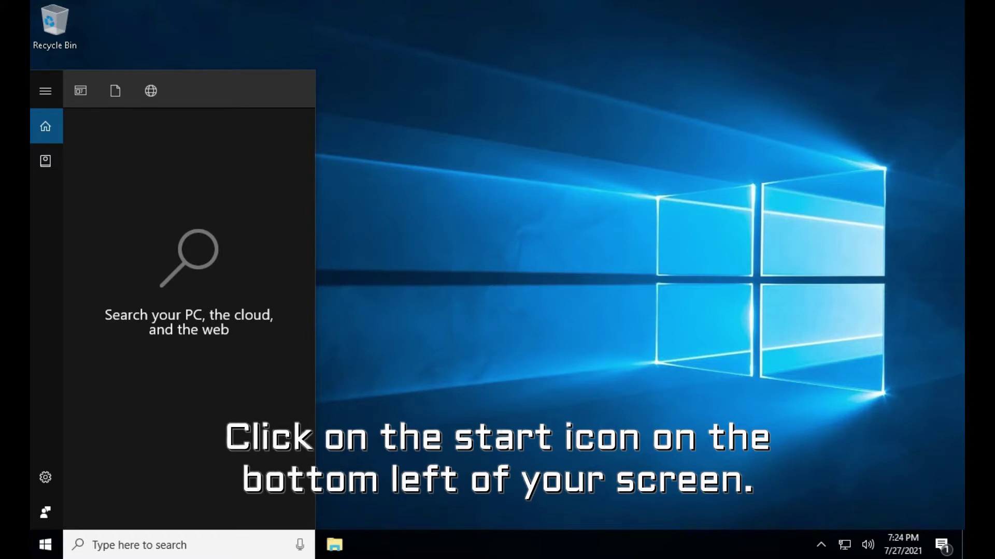
text(devm)
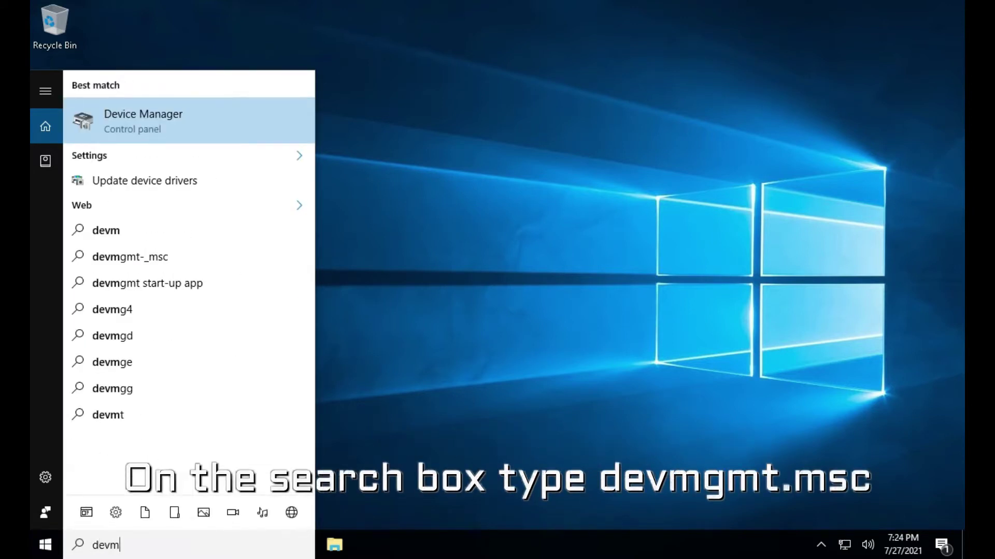
text(gmt)
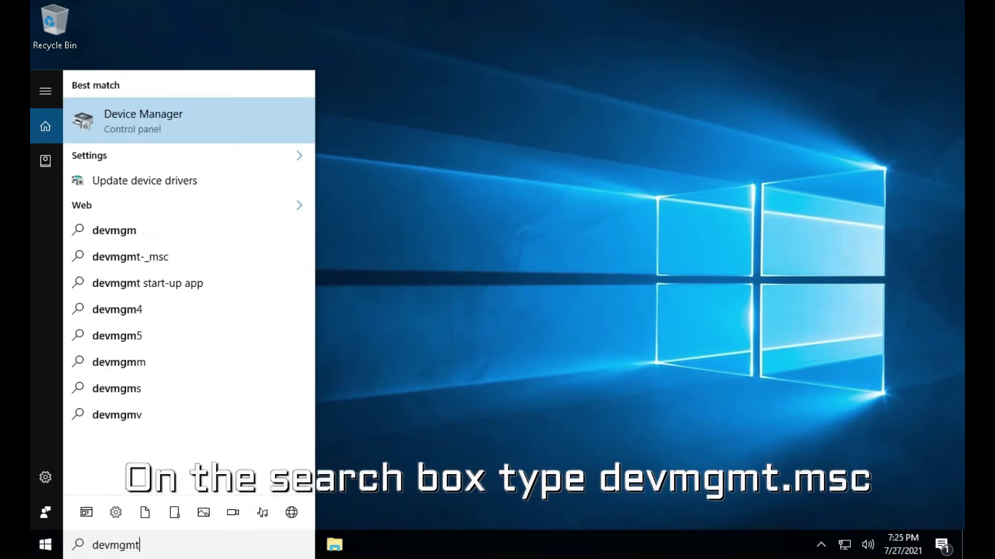
text(.msc)
key(Return)
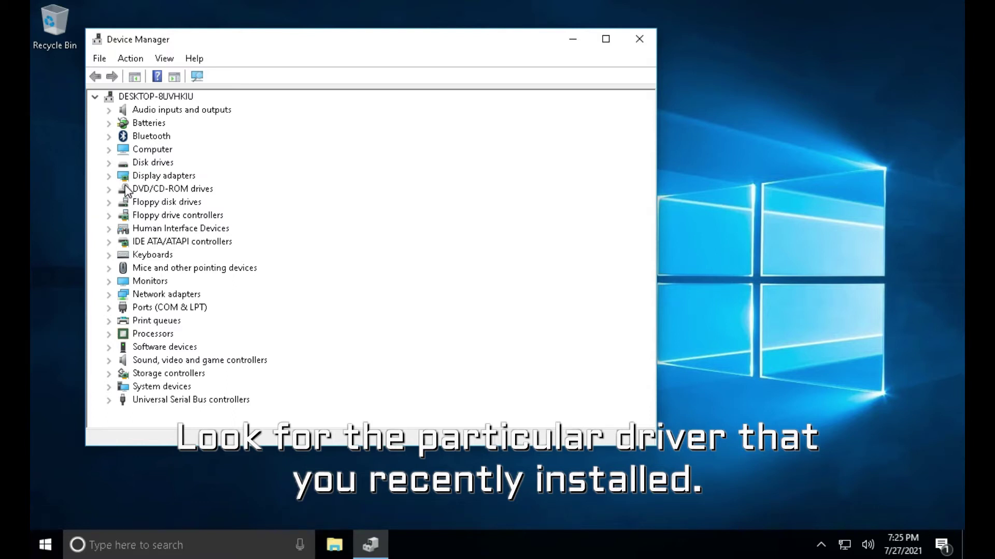
click(109, 136)
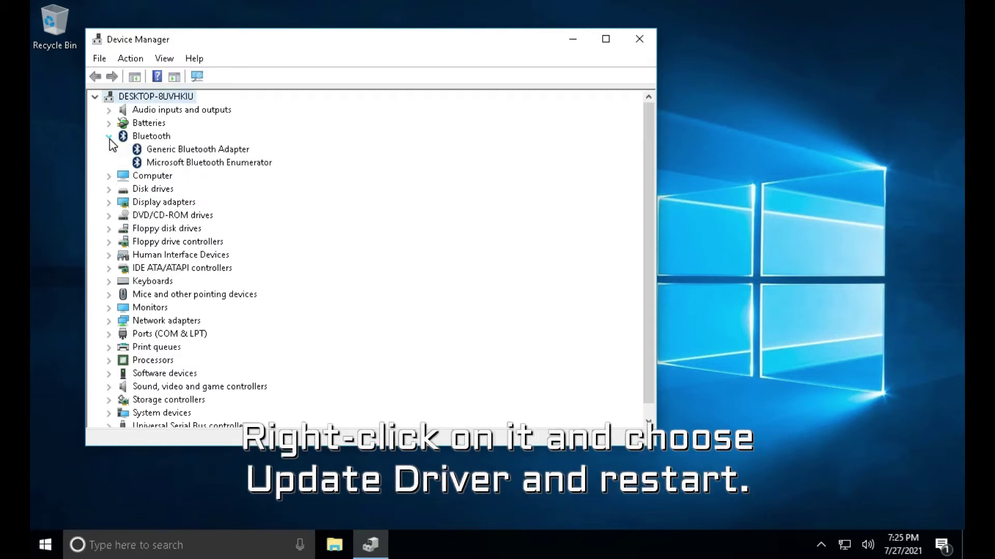
right_click(163, 152)
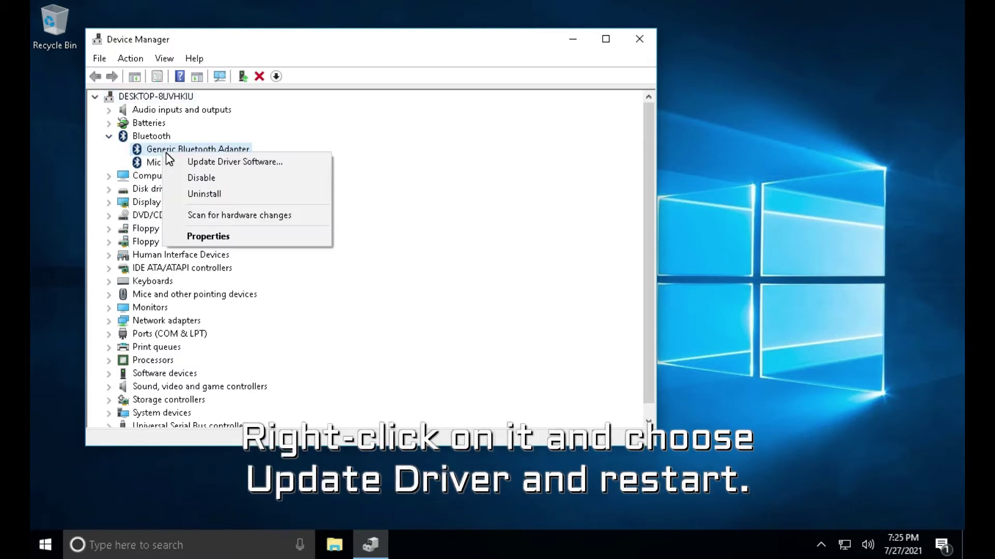
click(215, 164)
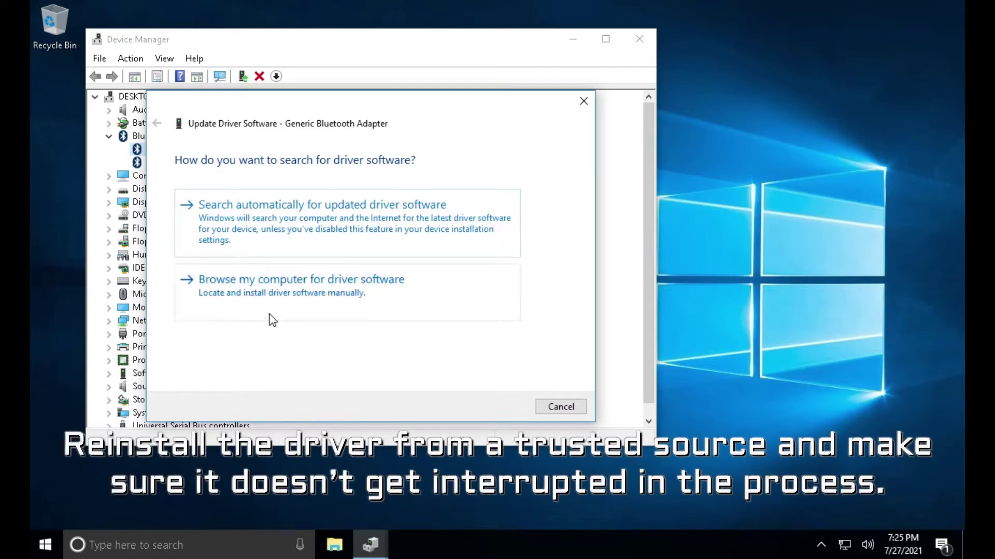
click(45, 545)
click(52, 513)
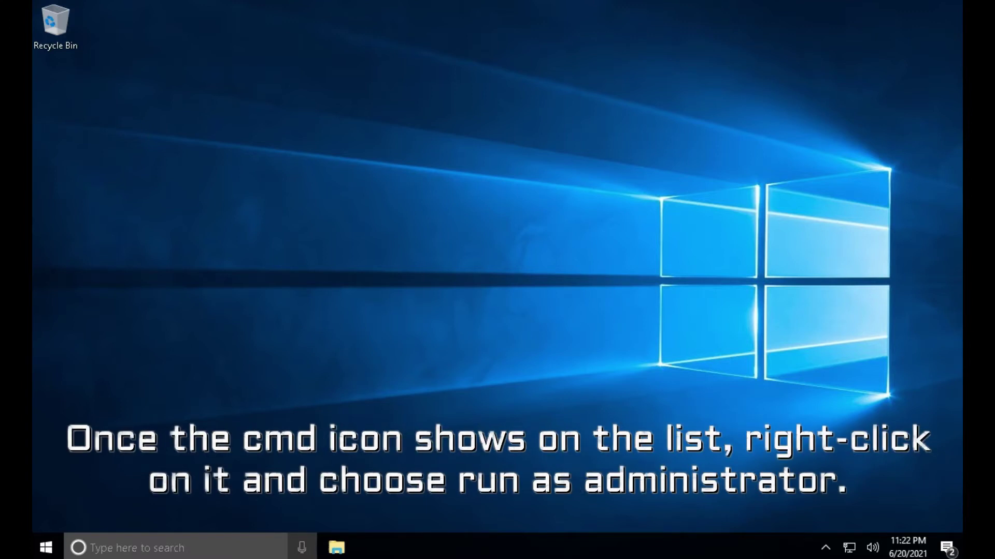
- Start an administrator Command Prompt from the cmd search and run sfc /scannow
click(166, 547)
text(cmd)
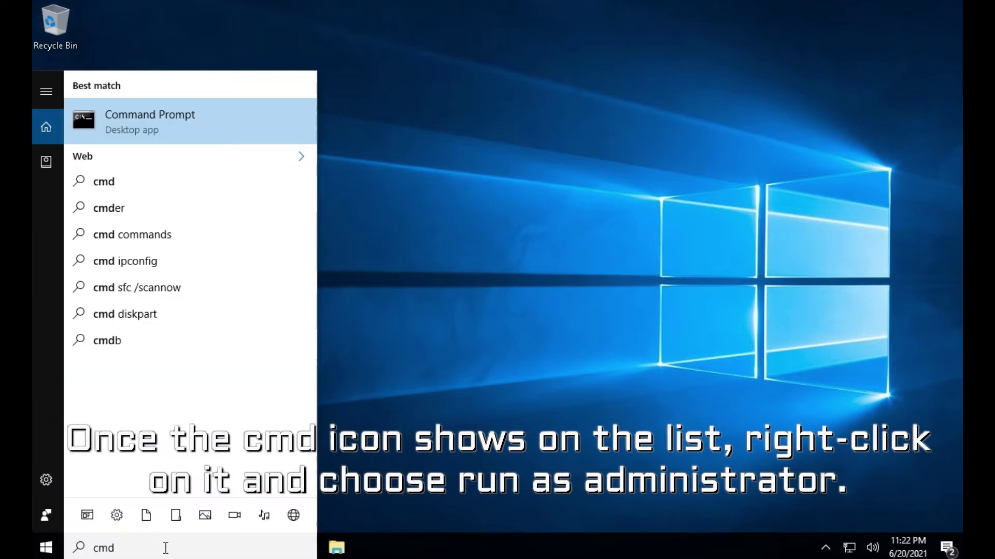
right_click(197, 129)
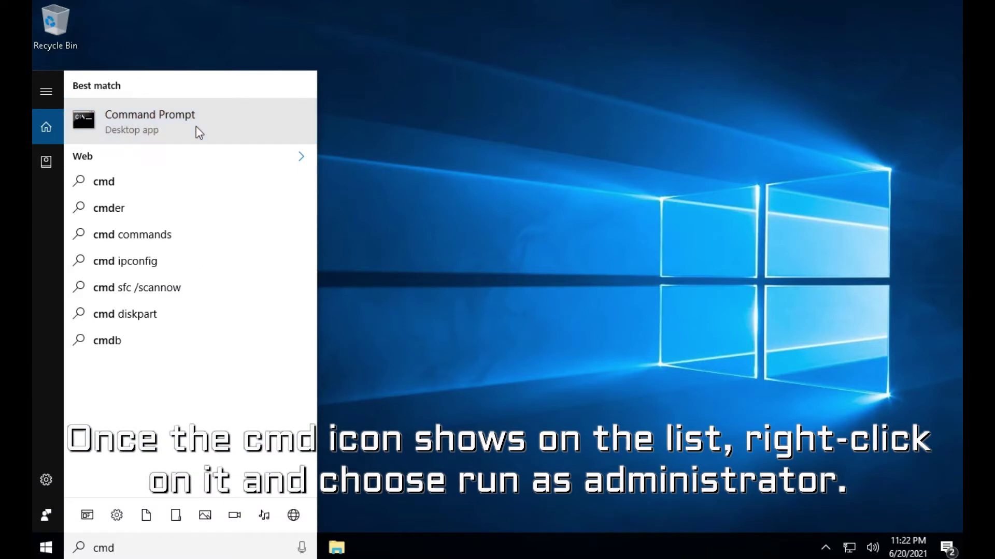
click(209, 143)
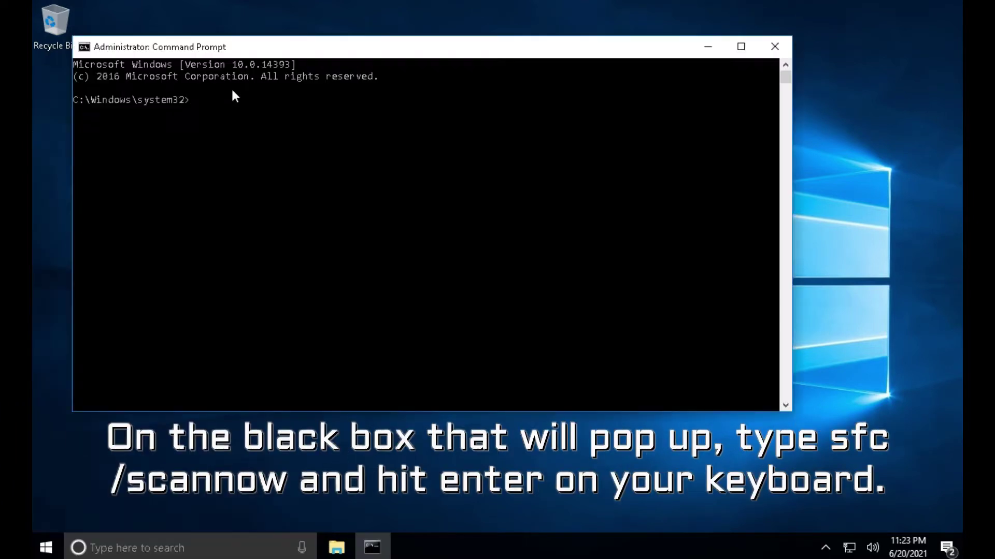
text(sfc /scannow)
key(Return)
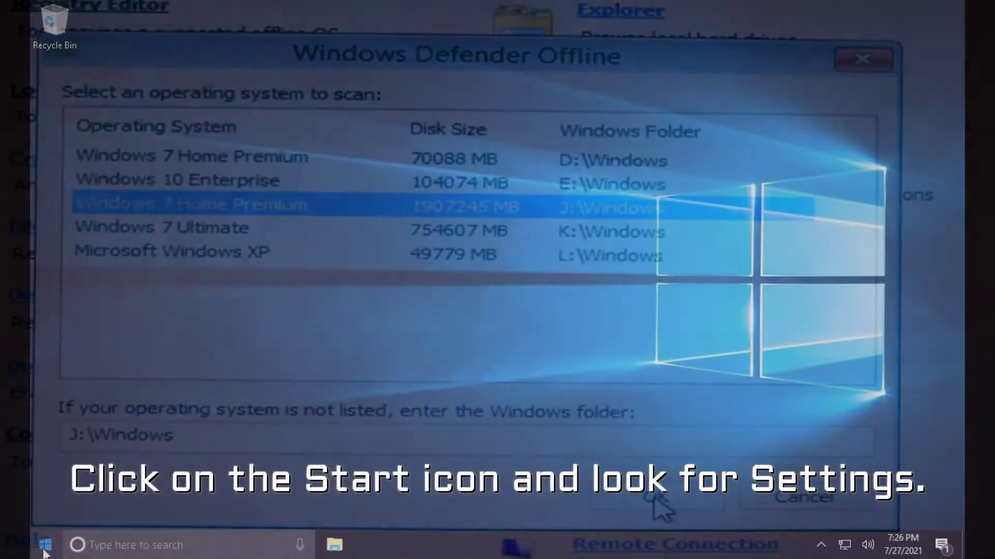
- Launch the Windows Defender app from Settings > Update & security > Windows Defender
click(44, 552)
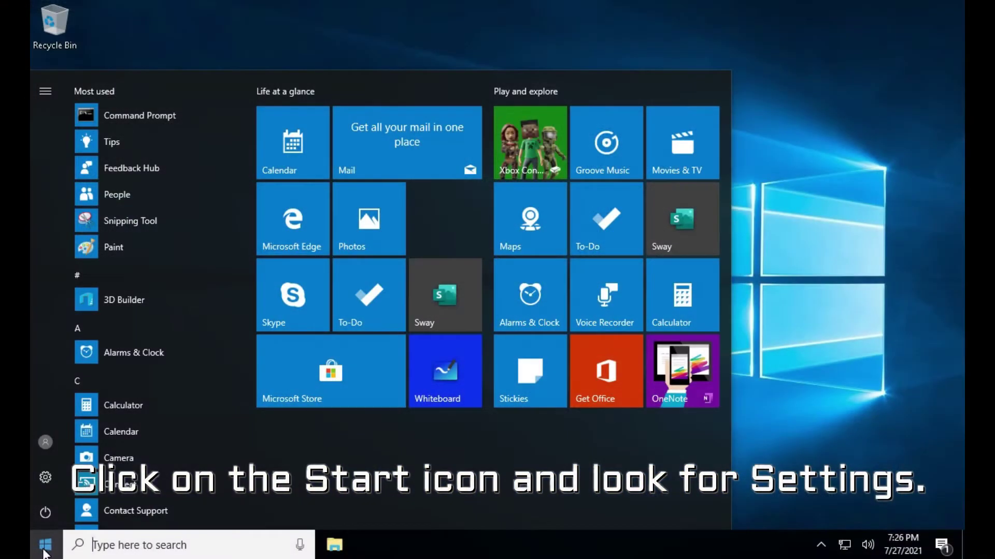
click(45, 477)
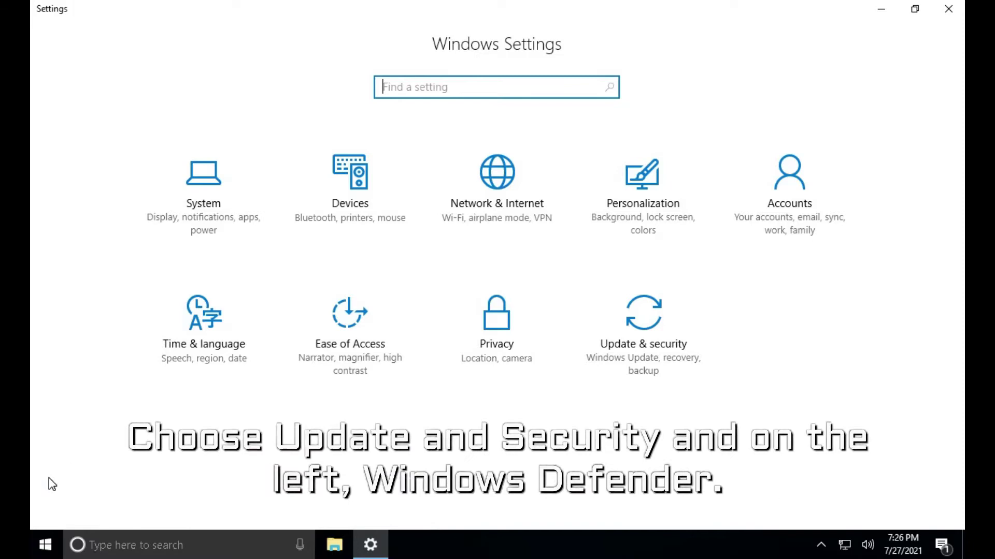
click(633, 359)
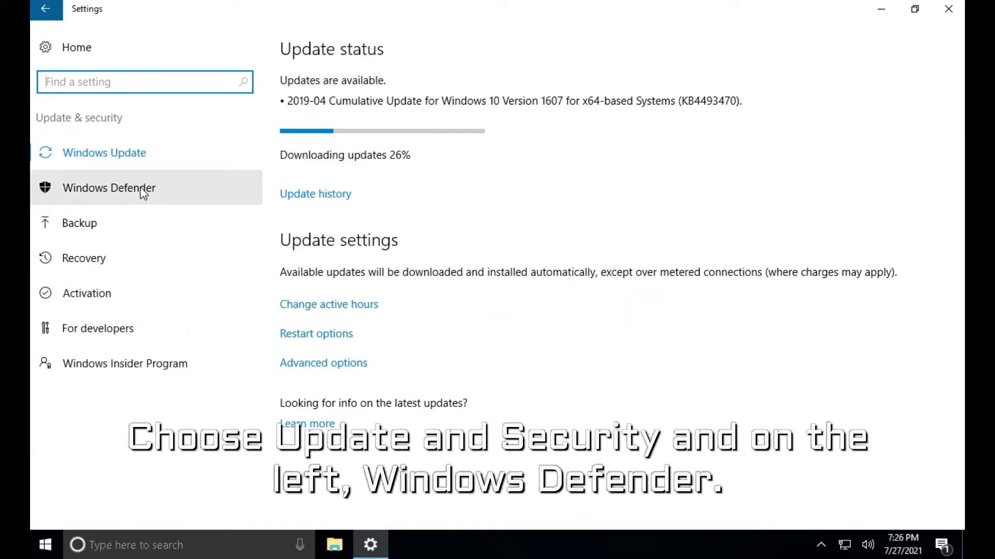
click(144, 192)
click(347, 106)
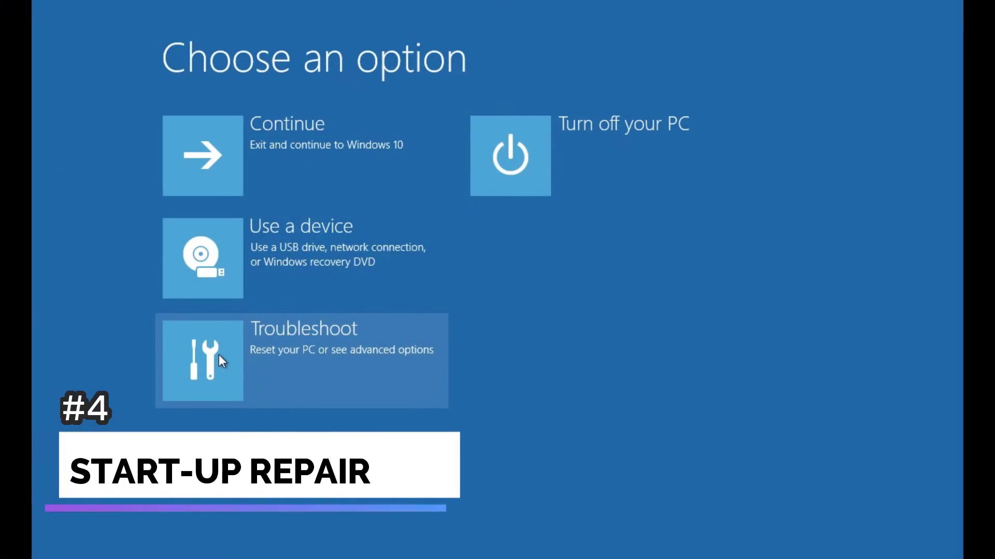
- Launch Startup Repair from Troubleshoot > Advanced options
click(219, 355)
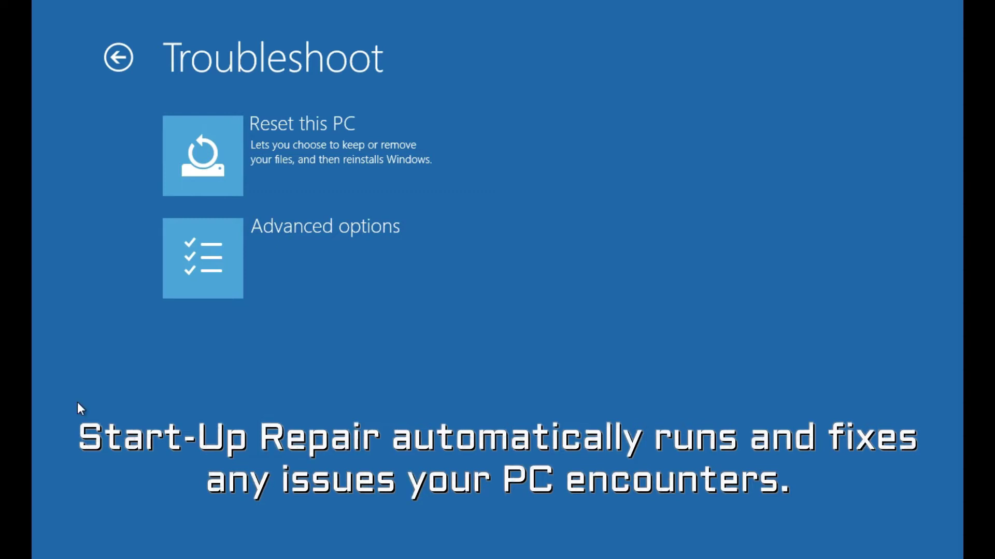
click(232, 250)
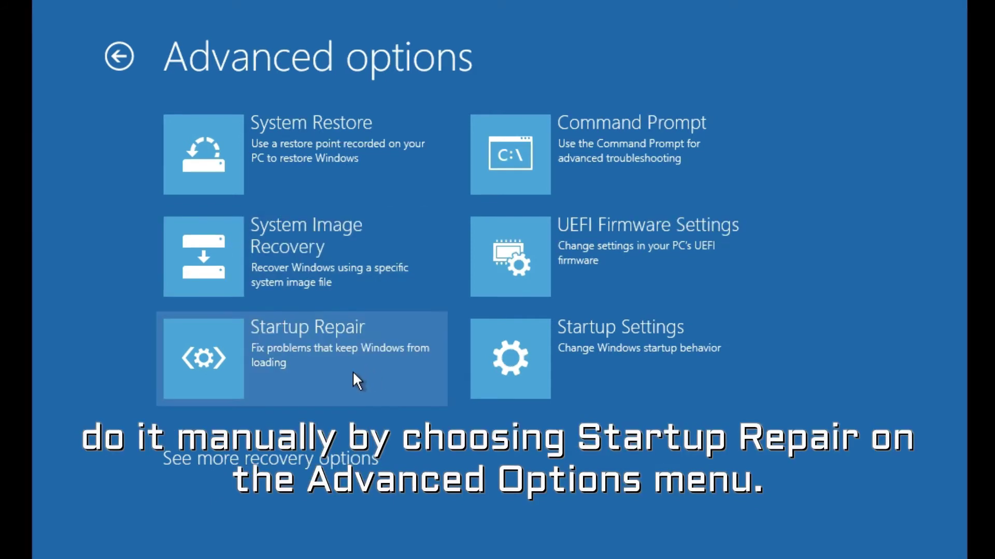
click(351, 373)
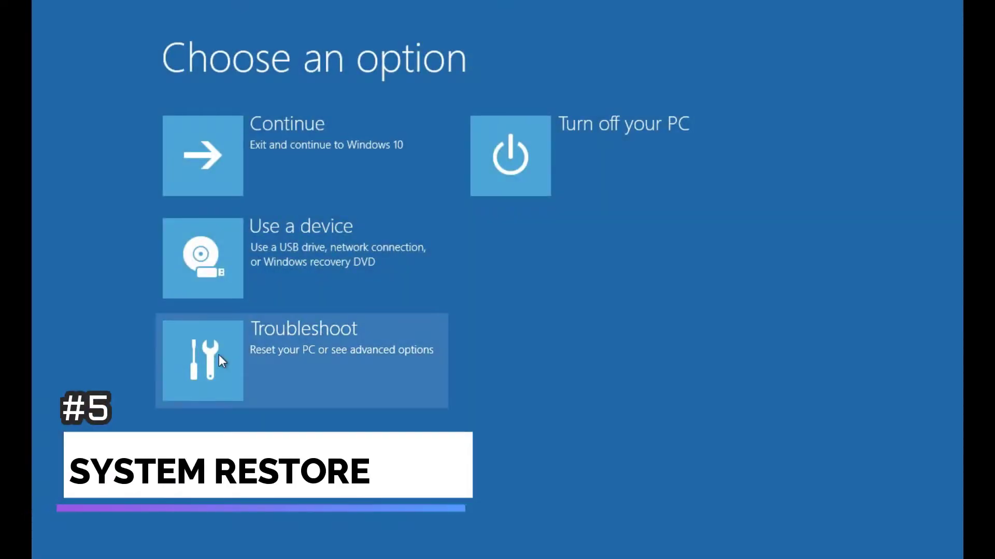
- Run System Restore from Advanced options and restore to the First Restore Point (6/20/2021)
click(218, 355)
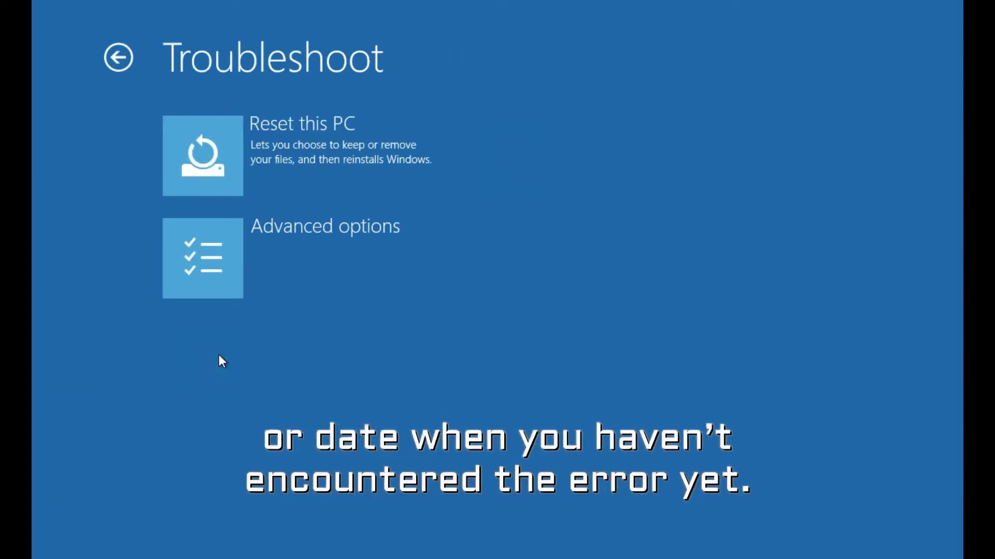
click(231, 248)
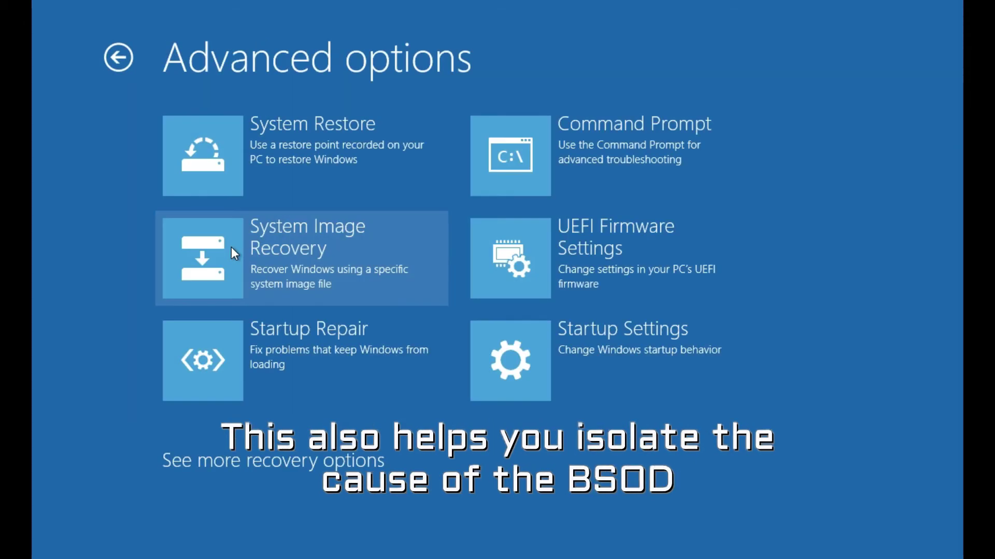
click(230, 161)
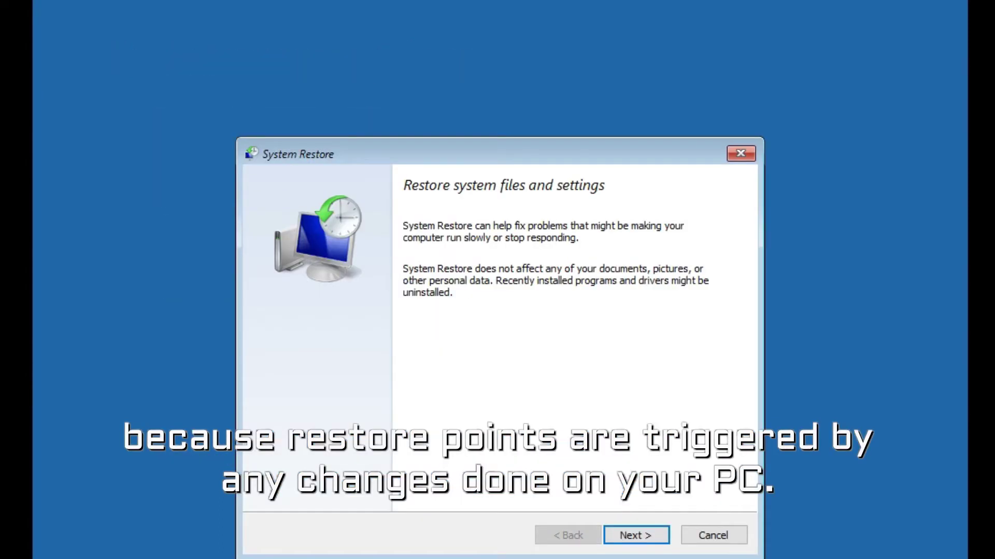
click(641, 534)
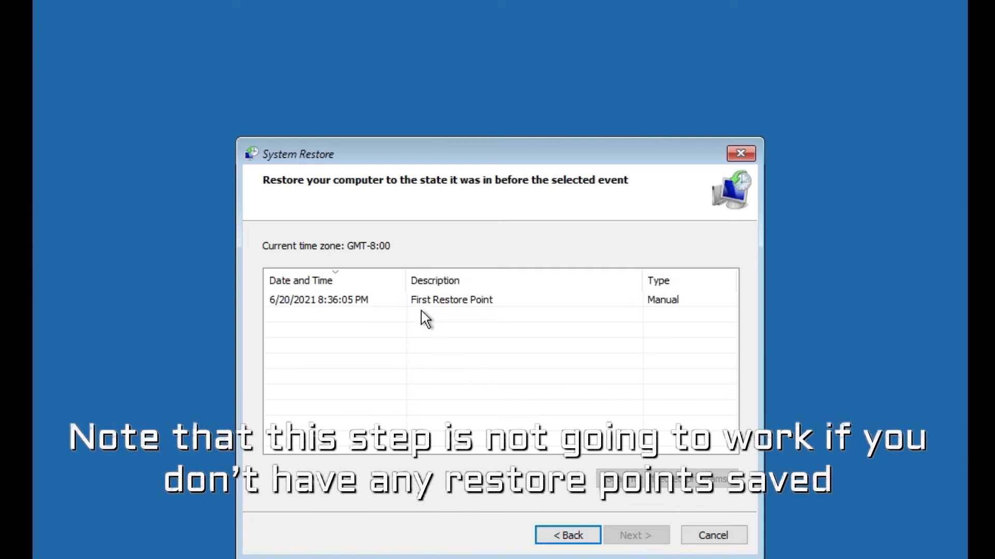
click(409, 302)
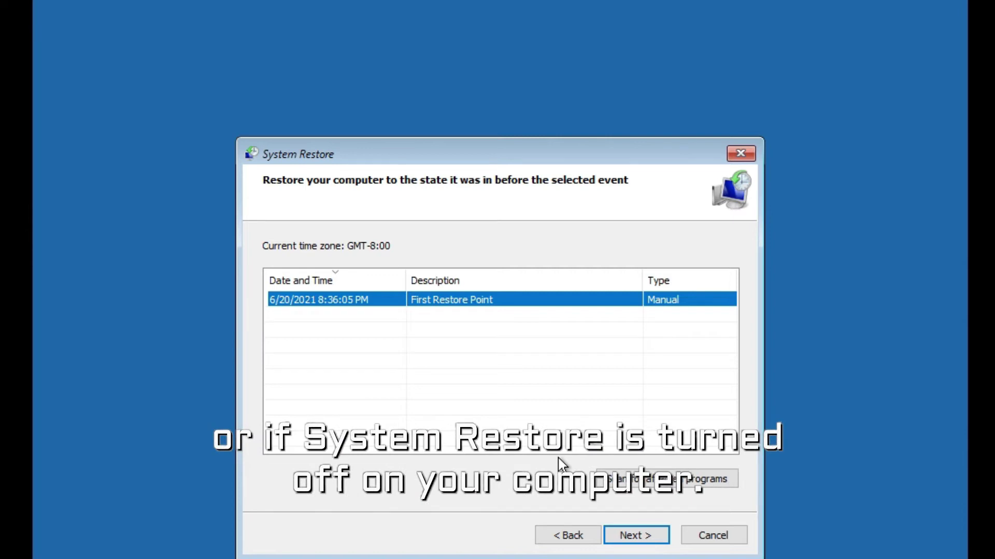
click(634, 536)
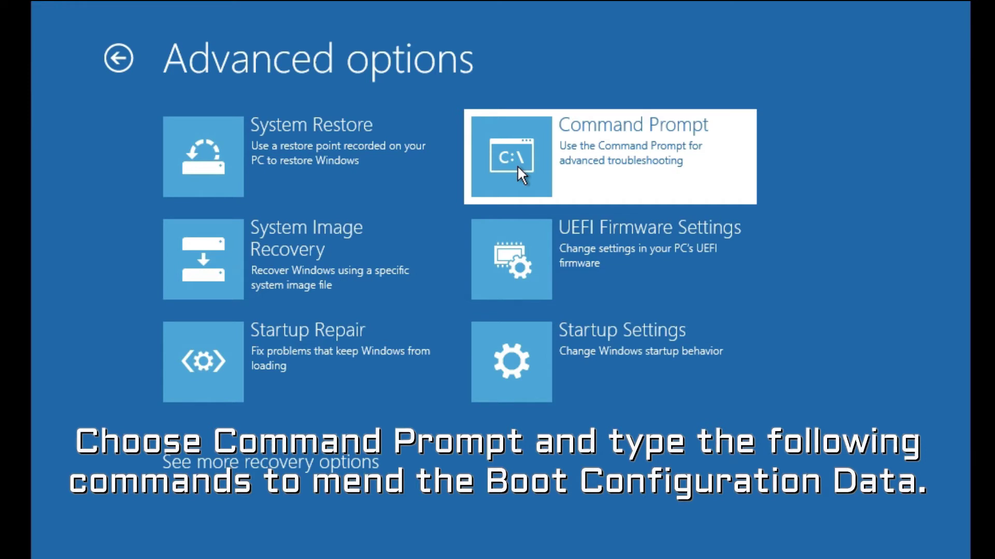
- Open the Command Prompt tile on the recovery Advanced options screen
click(517, 165)
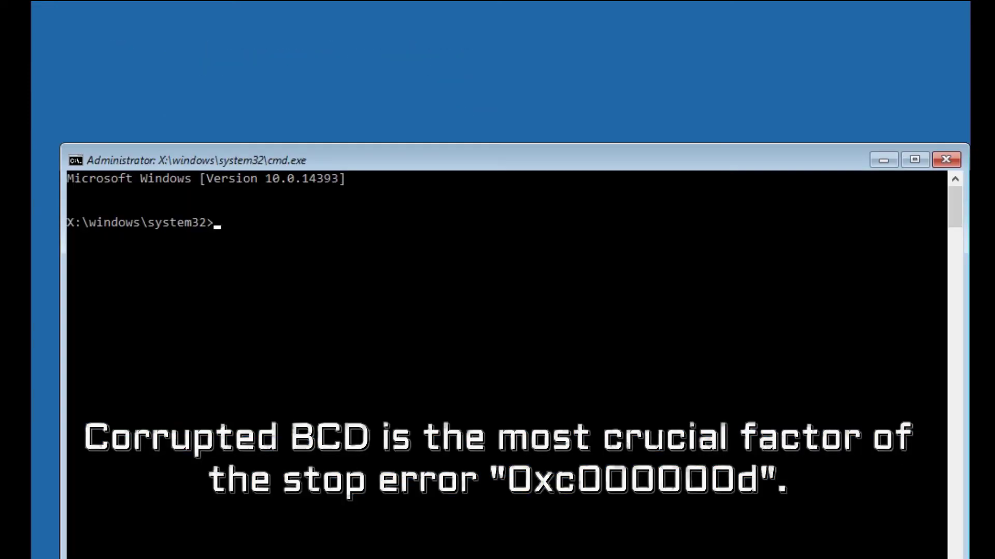